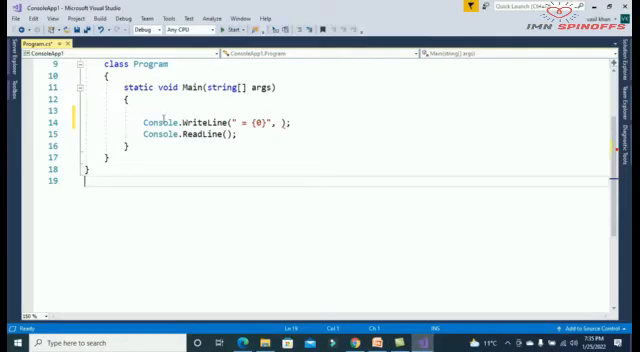
Declare int[] array = {1,2,3,5,6}; on line 13 of Main
{"action": "left_click", "coordinate": [158, 108]}
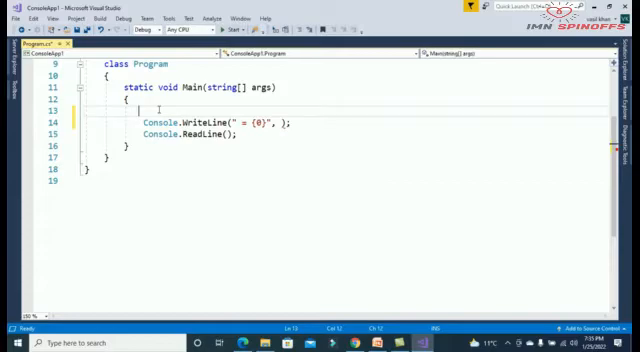
{"action": "type", "text": "int["}
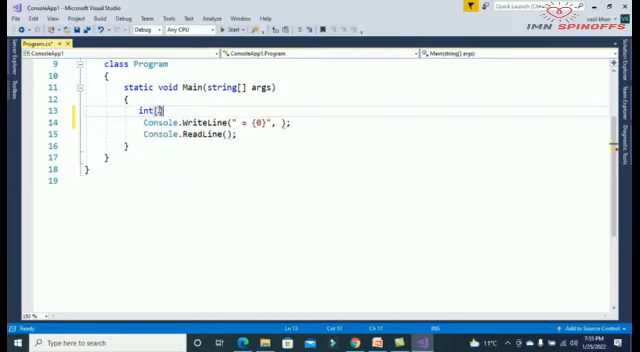
{"action": "type", "text": "] a"}
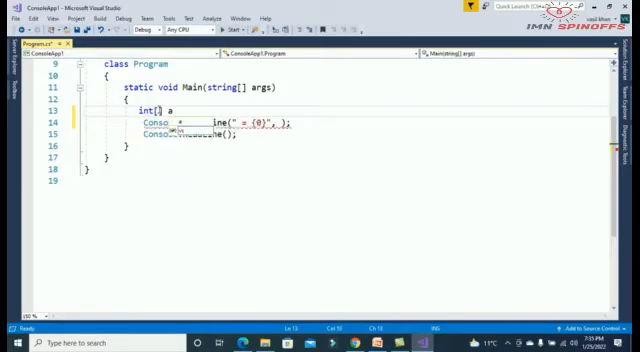
{"action": "type", "text": "rray = {"}
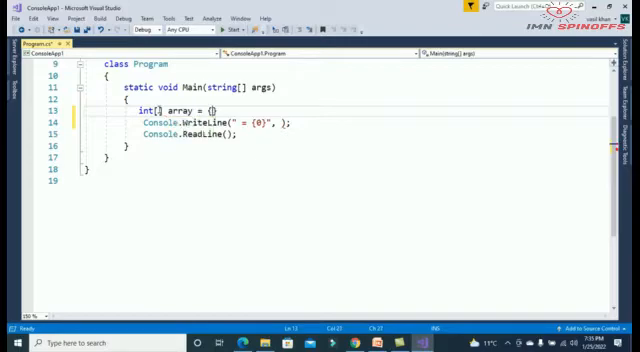
{"action": "type", "text": " };"}
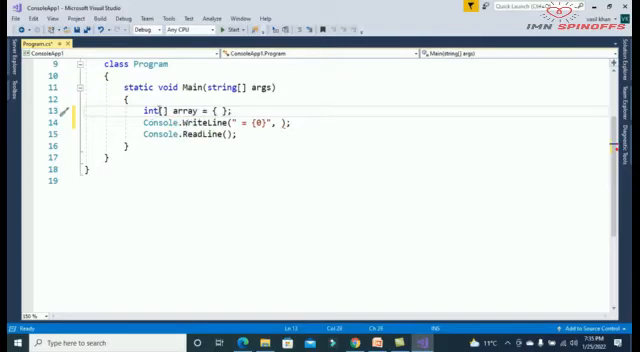
{"action": "key", "text": "BackSpace"}
{"action": "type", "text": "1"}
{"action": "type", "text": ",2"}
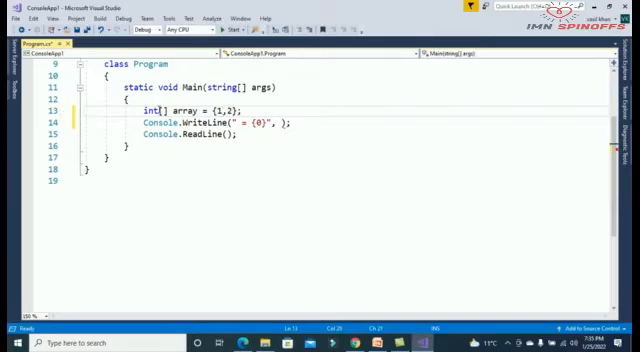
{"action": "type", "text": ",3,5"}
{"action": "type", "text": ",6"}
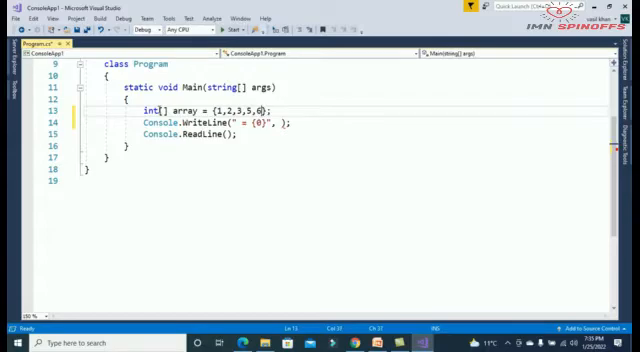
{"action": "left_click", "coordinate": [286, 113]}
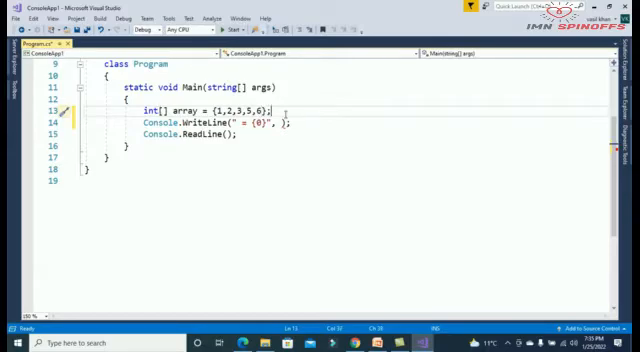
{"action": "key", "text": "Return"}
{"action": "type", "text": "int "}
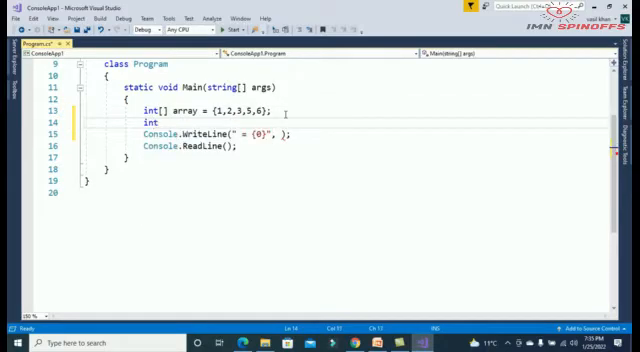
{"action": "type", "text": "MI"}
Declare int MisNum = 0; on the line below the array
{"action": "key", "text": "BackSpace"}
{"action": "type", "text": "isNum "}
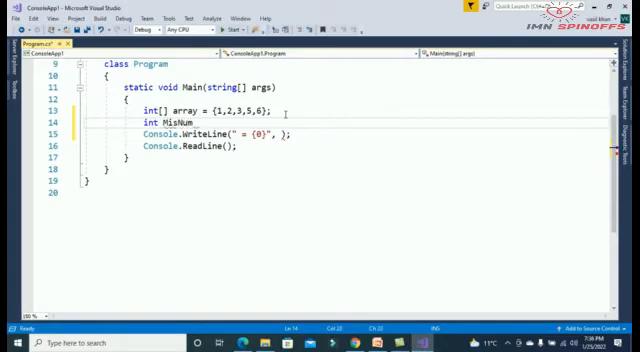
{"action": "type", "text": "= 0"}
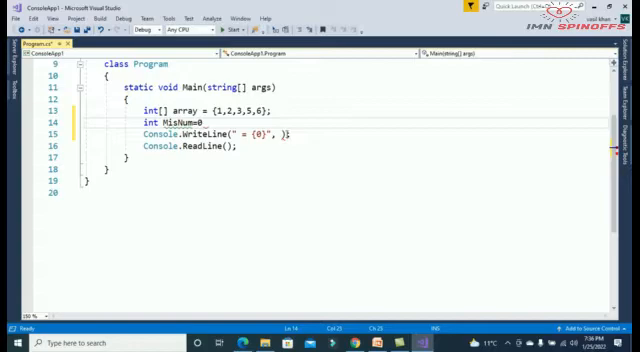
{"action": "type", "text": ";"}
{"action": "key", "text": "Return"}
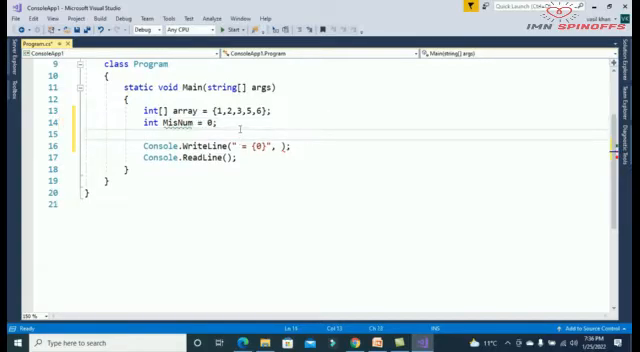
{"action": "type", "text": "for"}
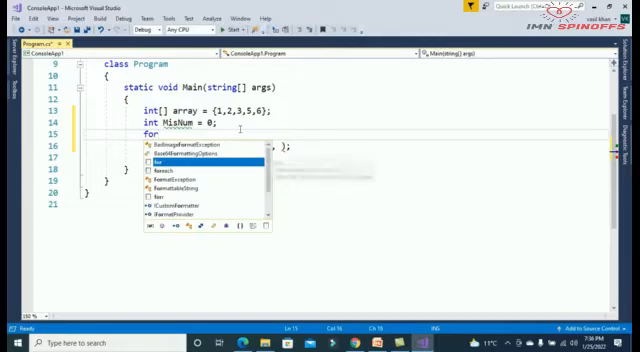
{"action": "type", "text": "(i"}
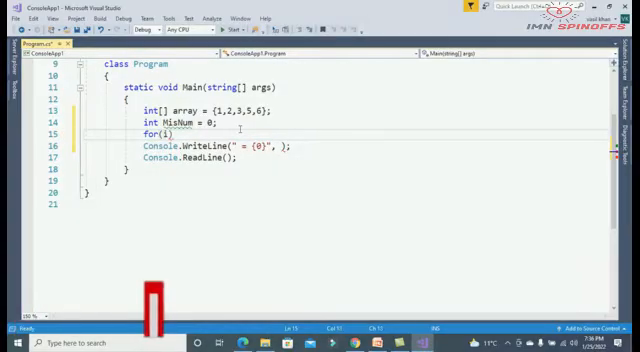
Write the loop header for (int i = 0; i < array.Length - 1; i++)
{"action": "key", "text": "BackSpace"}
{"action": "type", "text": "int i"}
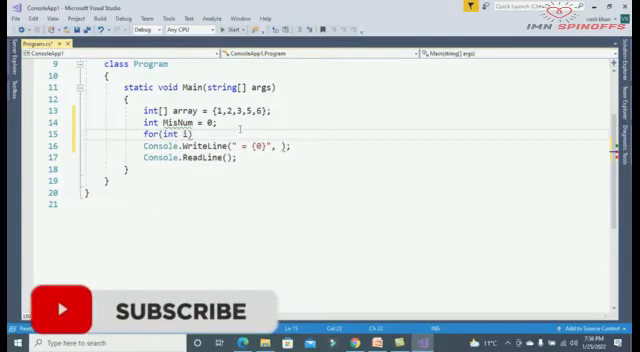
{"action": "type", "text": "=0;i"}
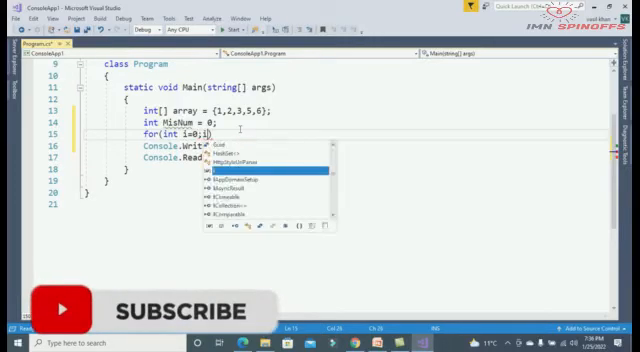
{"action": "type", "text": "<"}
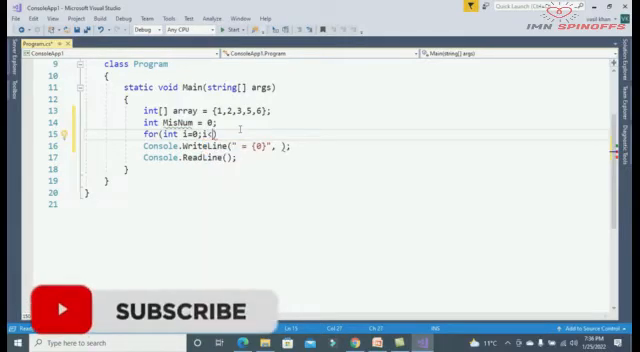
{"action": "type", "text": "array"}
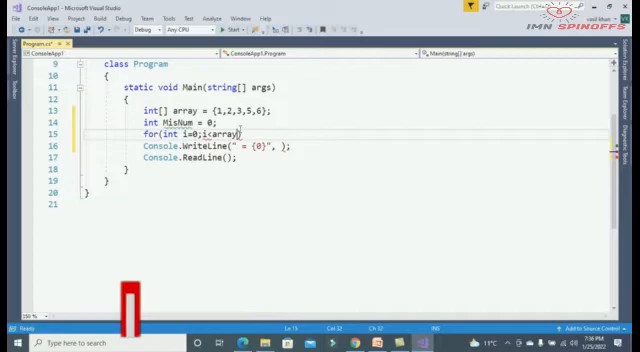
{"action": "type", "text": ".L"}
{"action": "key", "text": "Tab"}
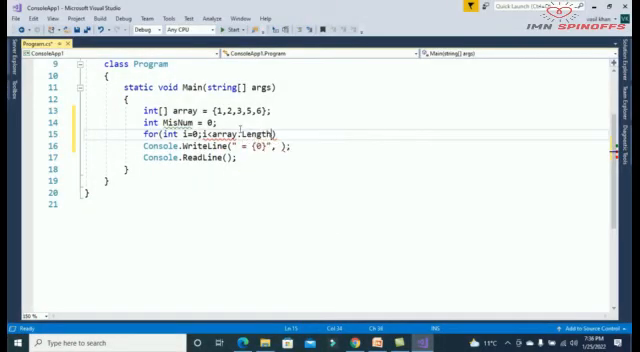
{"action": "type", "text": "-1"}
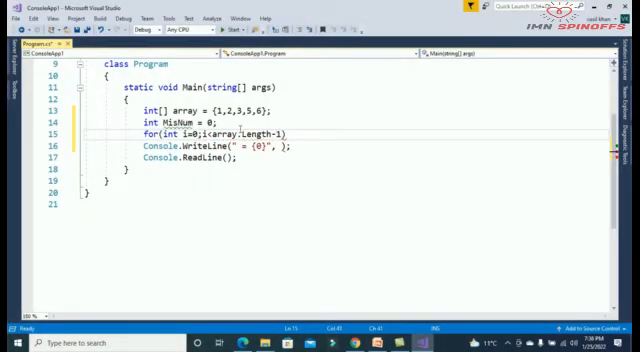
{"action": "key", "text": "Return"}
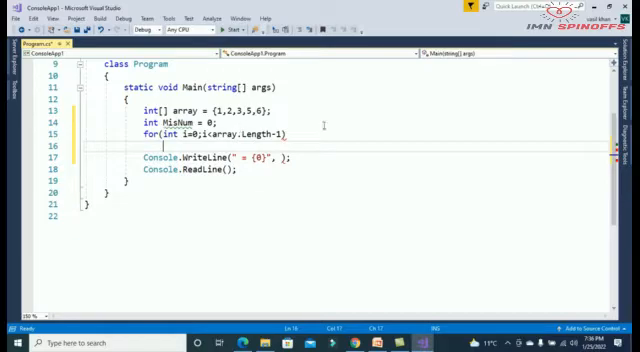
{"action": "left_click", "coordinate": [284, 134]}
{"action": "type", "text": ";"}
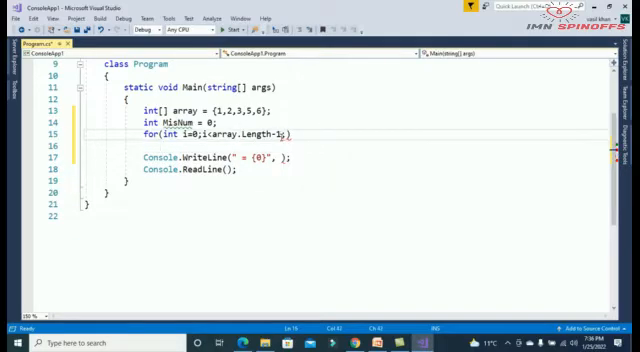
{"action": "type", "text": "i++"}
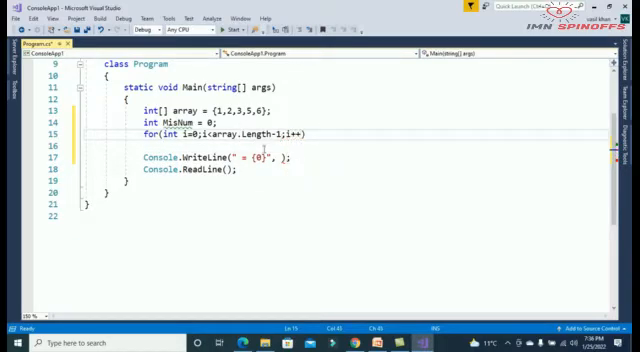
Add the loop's braces on separate lines with an indented empty body
{"action": "left_click", "coordinate": [192, 149]}
{"action": "type", "text": "{ }"}
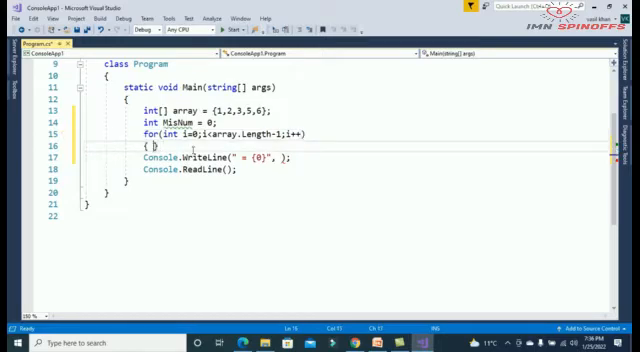
{"action": "key", "text": "Return"}
{"action": "key", "text": "Return"}
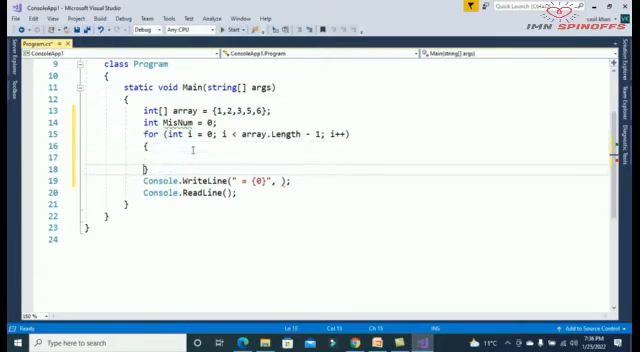
{"action": "key", "text": "Up"}
{"action": "key", "text": "Tab"}
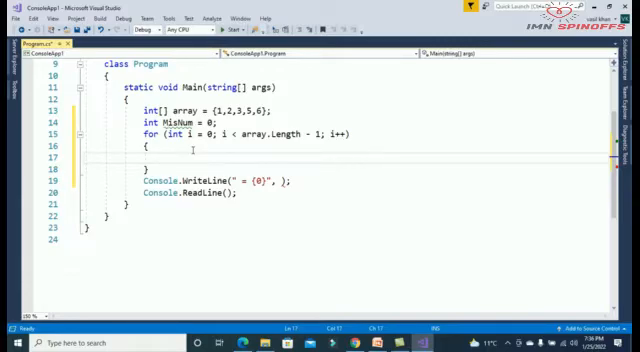
{"action": "type", "text": "if()"}
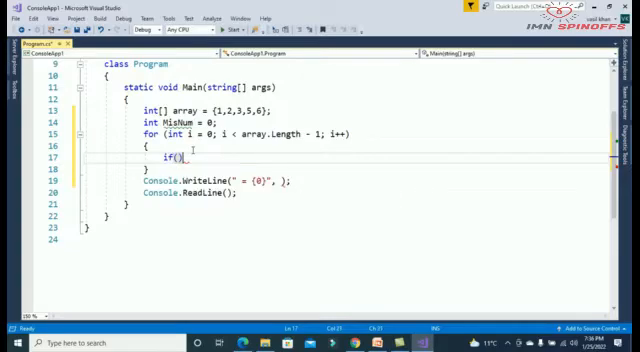
{"action": "type", "text": "array"}
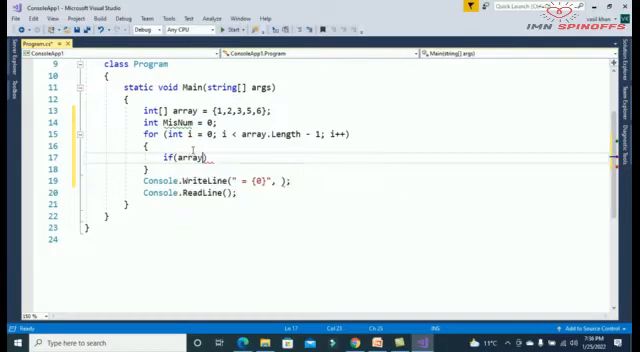
{"action": "type", "text": "[]"}
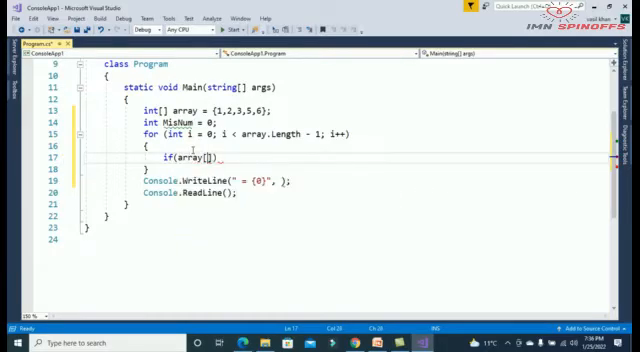
{"action": "type", "text": "i"}
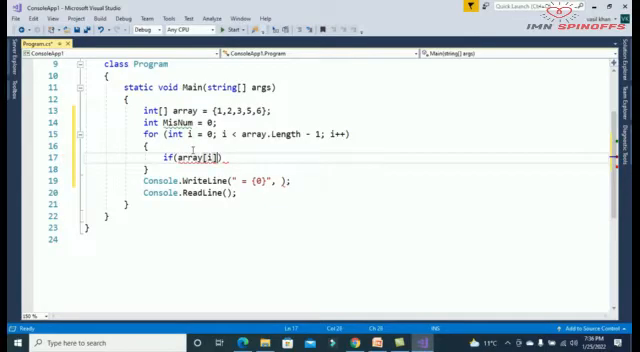
{"action": "type", "text": "!="}
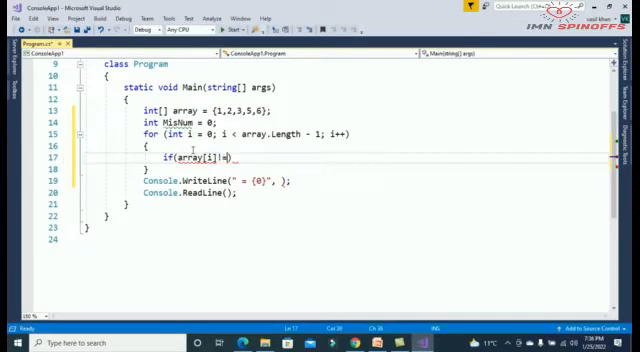
{"action": "type", "text": "array"}
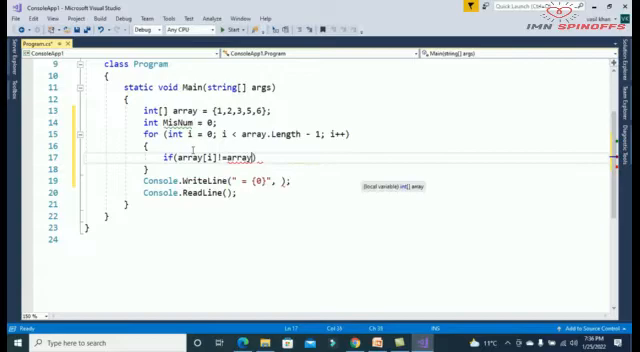
{"action": "type", "text": "[]i"}
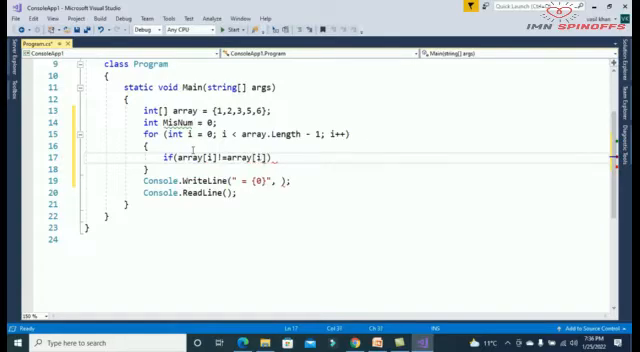
{"action": "type", "text": "-1"}
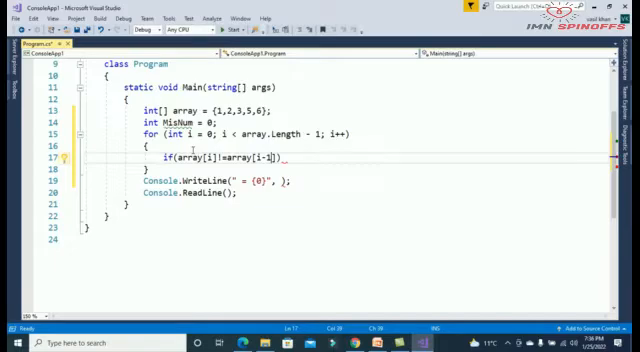
Write the condition if (array[i] != array[i + 1] - 1) with braces and an empty body line
{"action": "key", "text": "Down"}
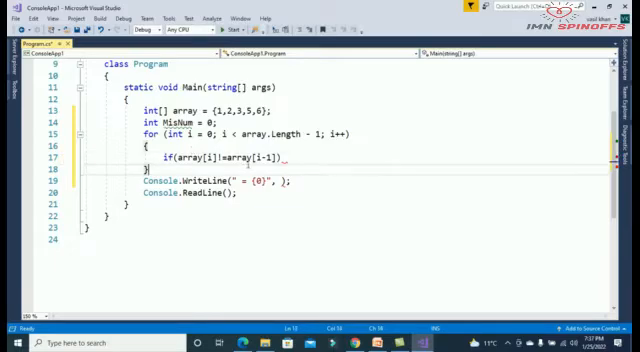
{"action": "left_click", "coordinate": [267, 157]}
{"action": "key", "text": "BackSpace"}
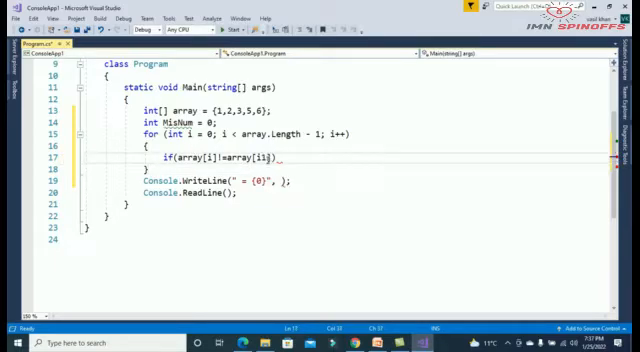
{"action": "type", "text": "+1]"}
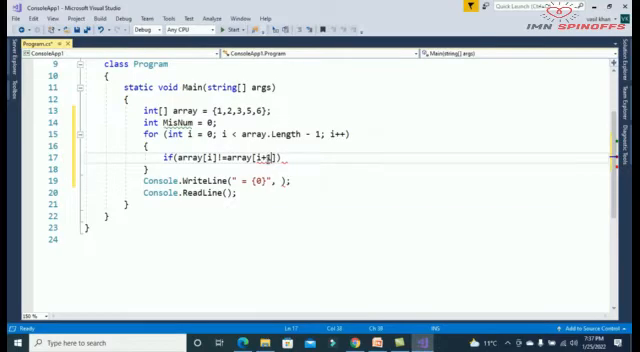
{"action": "type", "text": "-"}
{"action": "type", "text": "1"}
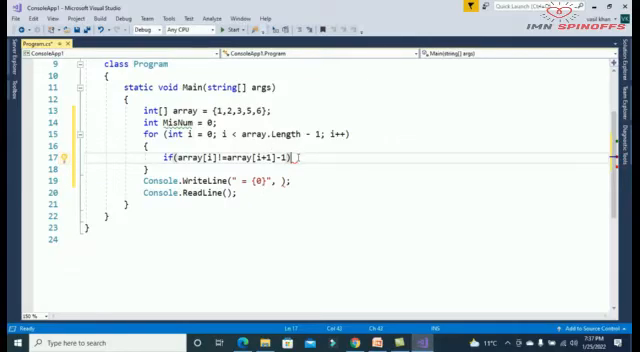
{"action": "key", "text": "Return"}
{"action": "type", "text": "{"}
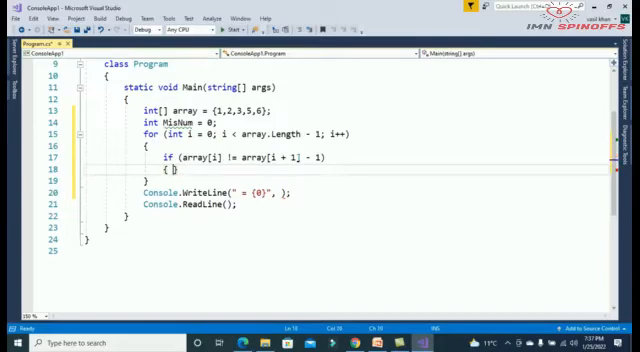
{"action": "key", "text": "Return"}
{"action": "key", "text": "Up"}
{"action": "type", "text": "M"}
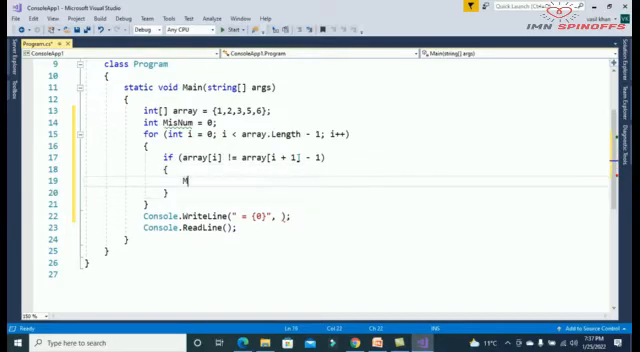
{"action": "type", "text": "i"}
Assign MisNum = array[i] + 1; inside the if, discarding a wrong ArgumentOutOfRangeException completion
{"action": "key", "text": "Tab"}
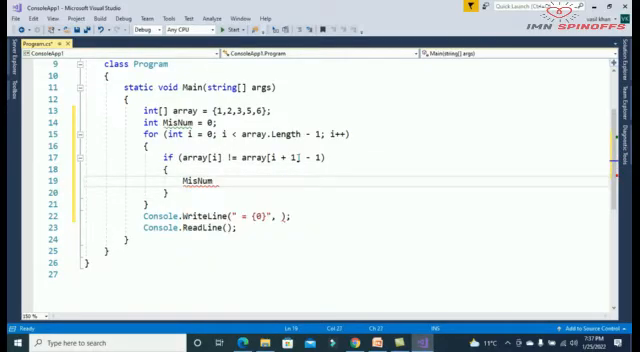
{"action": "type", "text": "=a"}
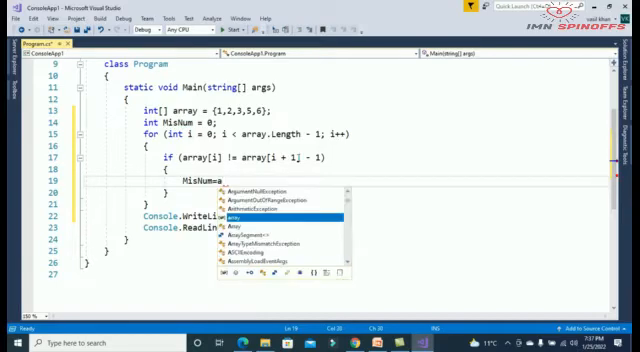
{"action": "type", "text": "ra"}
{"action": "key", "text": "Tab"}
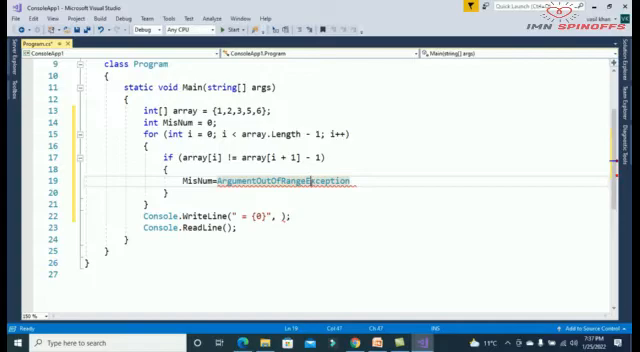
{"action": "key", "text": "ctrl+BackSpace"}
{"action": "type", "text": "arr"}
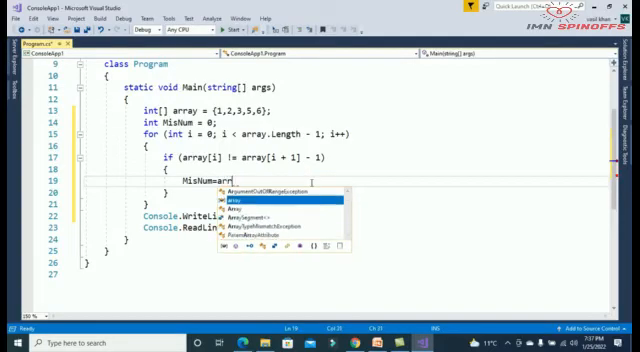
{"action": "key", "text": "Tab"}
{"action": "type", "text": "["}
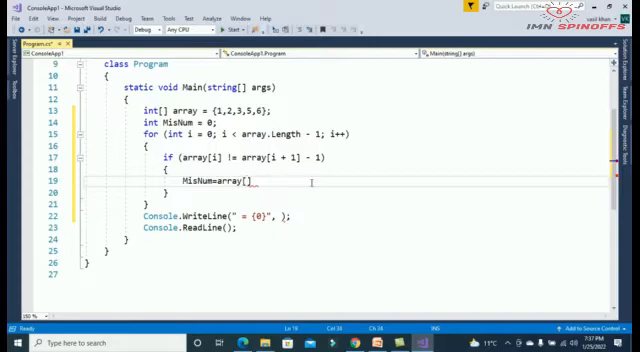
{"action": "type", "text": "i] "}
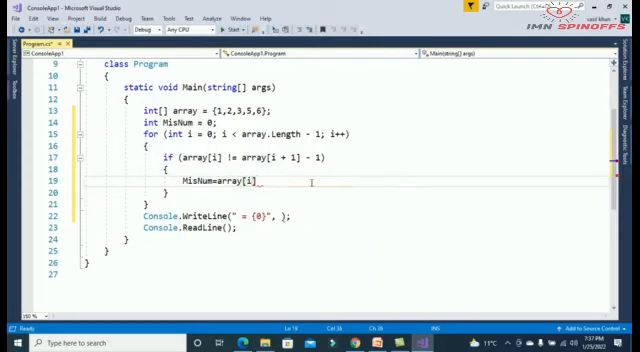
{"action": "type", "text": "+ "}
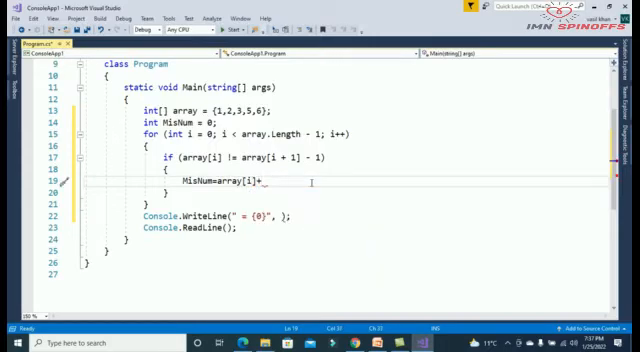
{"action": "type", "text": "1;"}
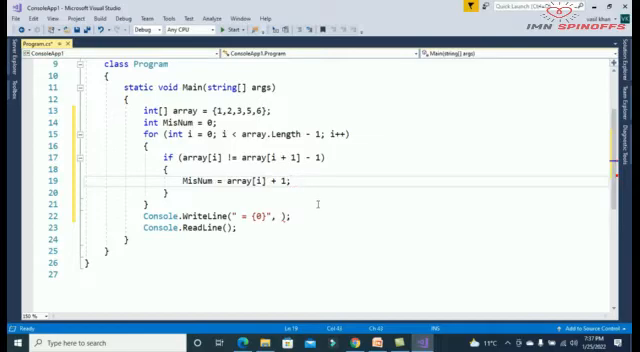
Print MisNum via Console.WriteLine with the label "The Missing Number is = "
{"action": "left_click", "coordinate": [197, 180]}
{"action": "double_click", "coordinate": [197, 180]}
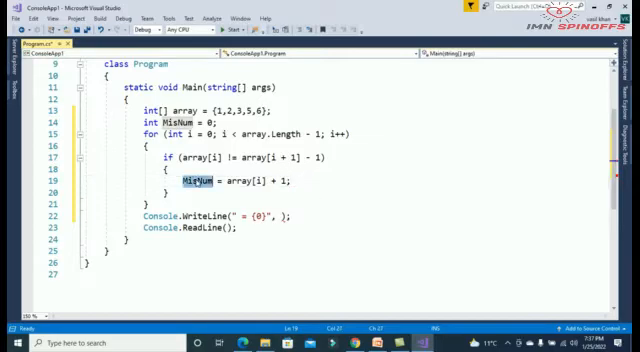
{"action": "left_click", "coordinate": [278, 217]}
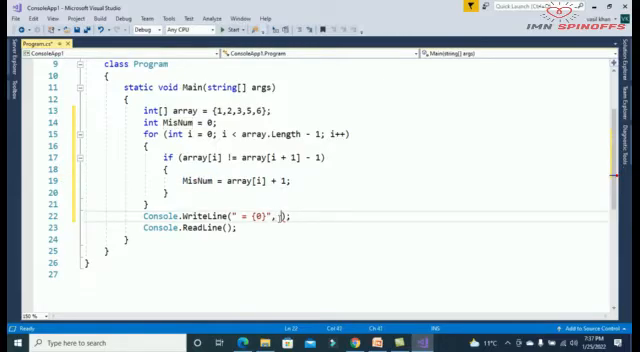
{"action": "type", "text": "MisNum"}
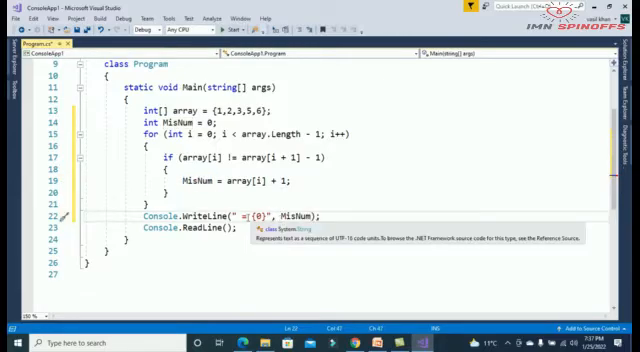
{"action": "left_click", "coordinate": [237, 216]}
{"action": "type", "text": "Th"}
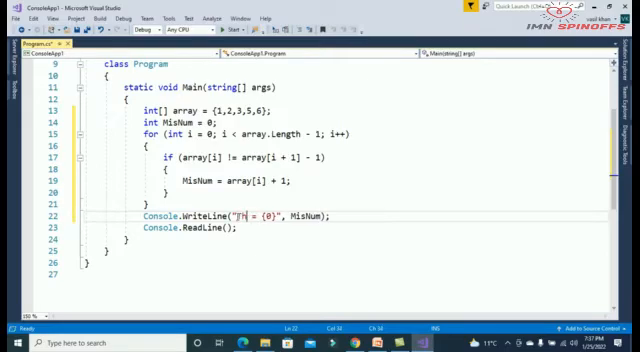
{"action": "type", "text": "e Mis"}
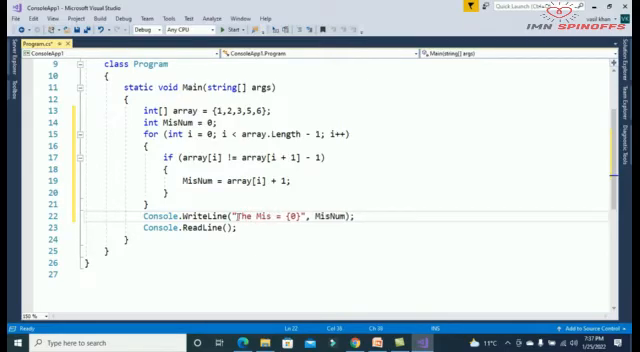
{"action": "type", "text": "sing Nu"}
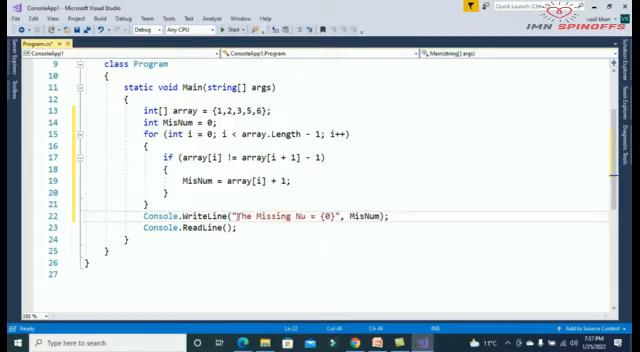
{"action": "type", "text": "mber i"}
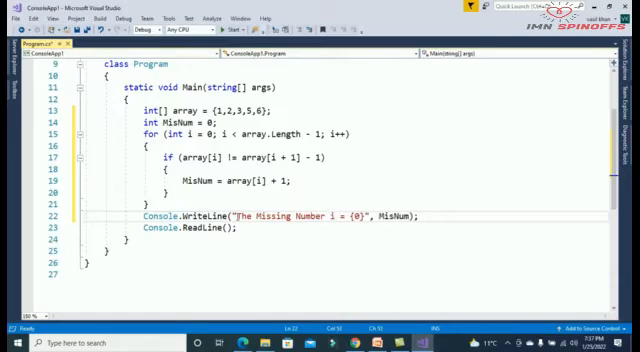
{"action": "type", "text": "s"}
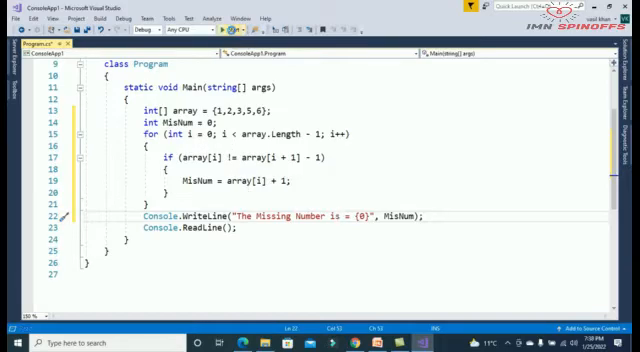
Run the program, read "The Missing Number is = 4" and close the console window
{"action": "left_click", "coordinate": [233, 30]}
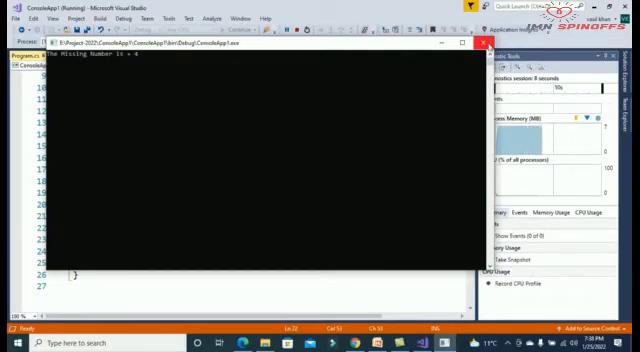
{"action": "left_click", "coordinate": [483, 43]}
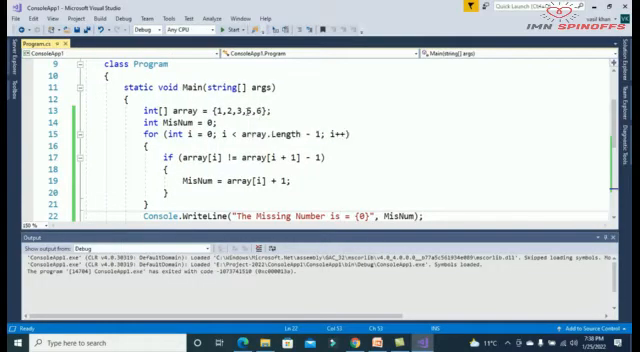
Remove 2 from the array so it holds {1,3,4,5,6}
{"action": "left_click", "coordinate": [247, 110]}
{"action": "type", "text": "4"}
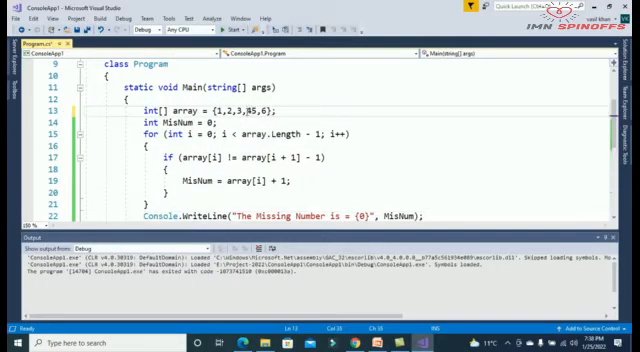
{"action": "type", "text": ","}
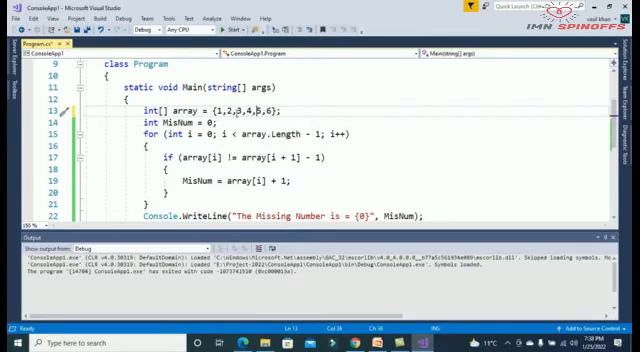
{"action": "left_click", "coordinate": [229, 110]}
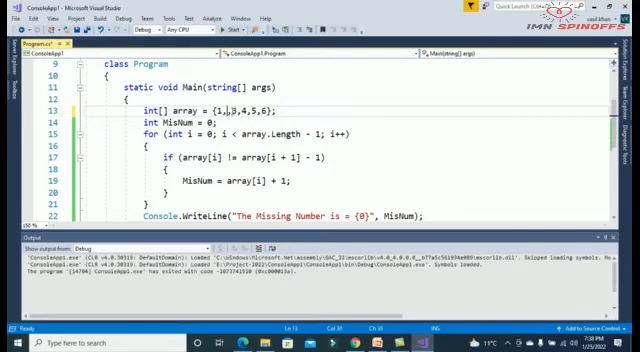
{"action": "key", "text": "BackSpace"}
{"action": "key", "text": "BackSpace"}
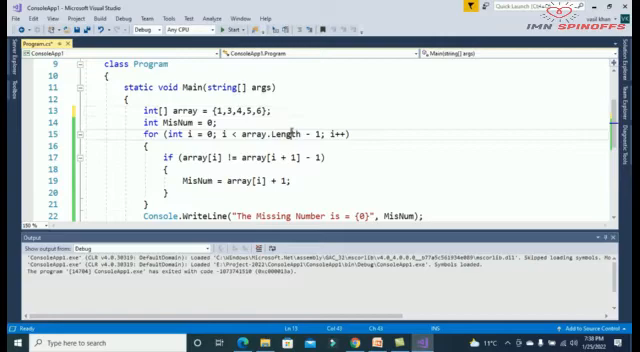
{"action": "left_click", "coordinate": [291, 133]}
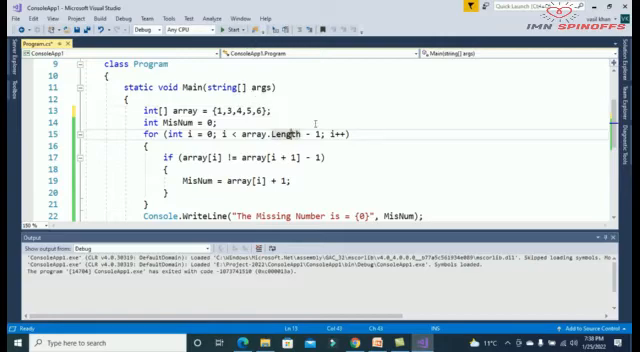
{"action": "left_click", "coordinate": [320, 126]}
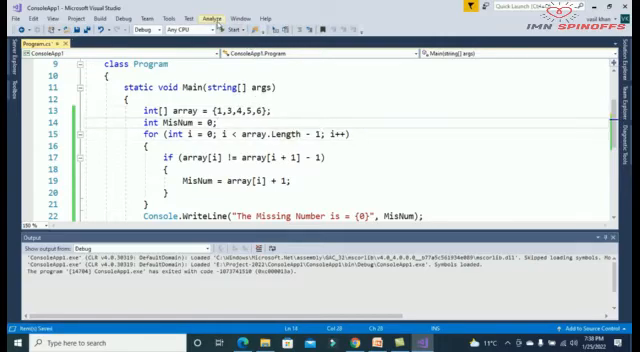
Run the program, read "The Missing Number is = 2" and close the console
{"action": "left_click", "coordinate": [233, 29]}
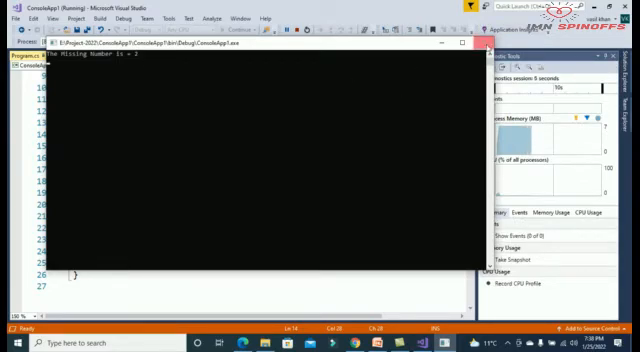
{"action": "left_click", "coordinate": [484, 44]}
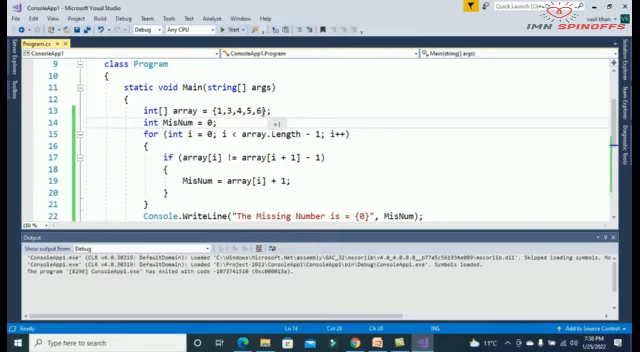
Extend the array to {1,3,4,5,6,8,10}, correcting a mistyped 11 to 10
{"action": "left_click", "coordinate": [259, 111]}
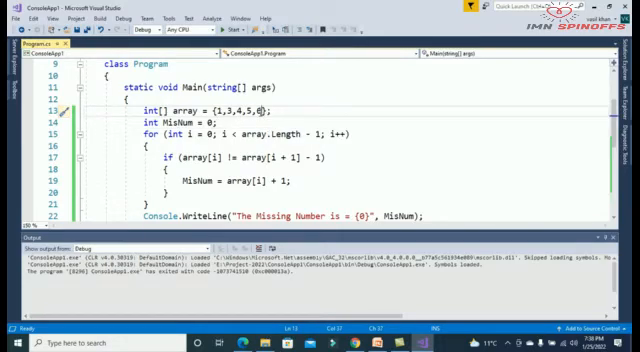
{"action": "type", "text": ","}
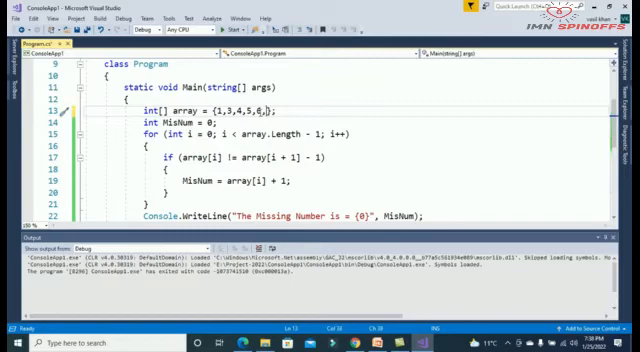
{"action": "type", "text": "8,11"}
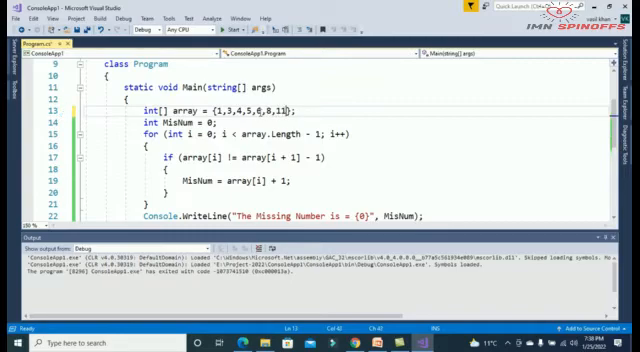
{"action": "key", "text": "Down"}
{"action": "key", "text": "Down"}
{"action": "key", "text": "Down"}
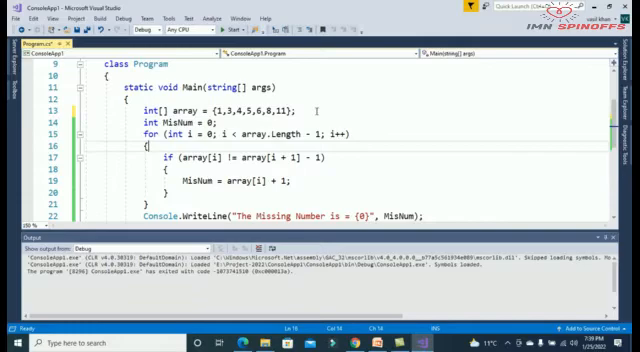
{"action": "mouse_move", "coordinate": [151, 111]}
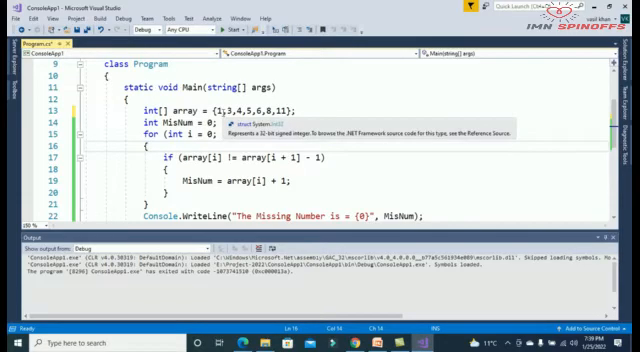
{"action": "mouse_move", "coordinate": [268, 111]}
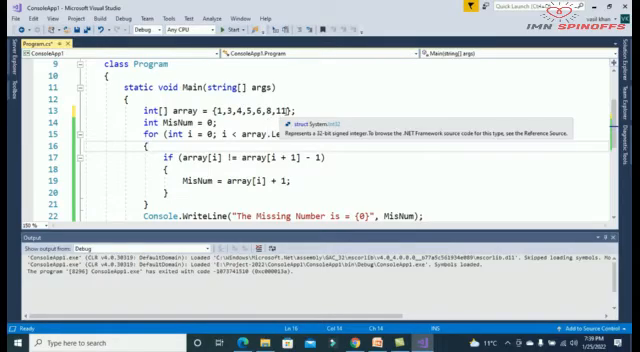
{"action": "left_click", "coordinate": [284, 110]}
{"action": "key", "text": "BackSpace"}
{"action": "key", "text": "BackSpace"}
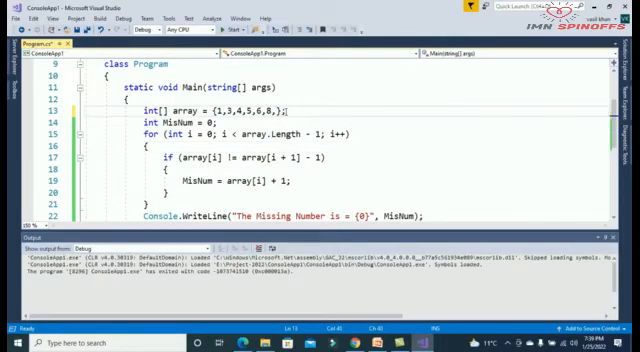
{"action": "type", "text": "10"}
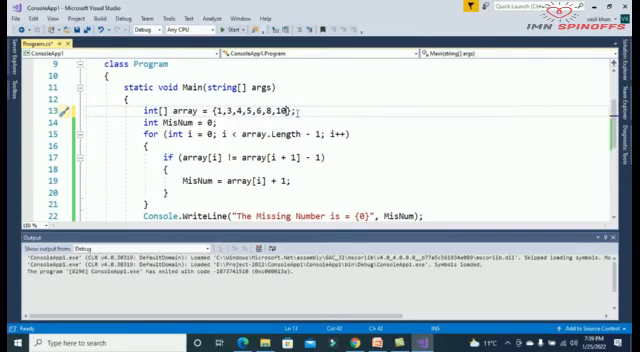
{"action": "left_click", "coordinate": [297, 119]}
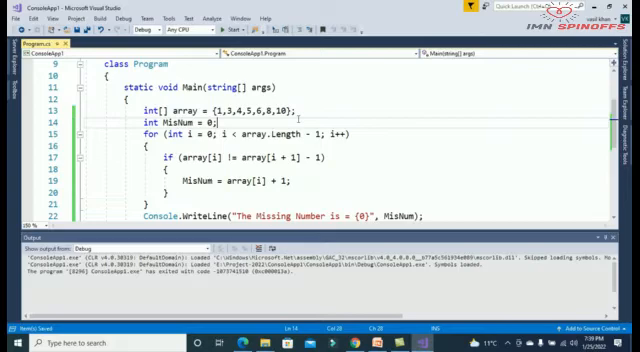
Save, run the program, read "The Missing Number is = 9" and close the console
{"action": "key", "text": "ctrl+s"}
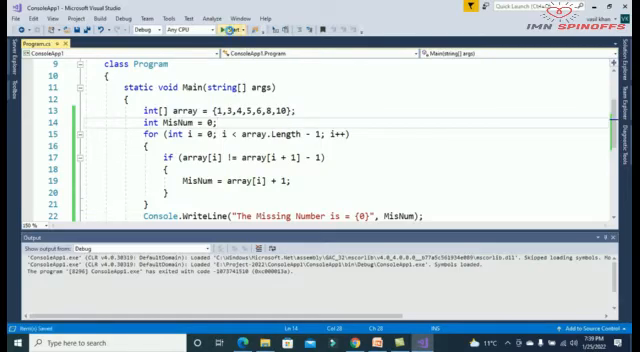
{"action": "left_click", "coordinate": [233, 29]}
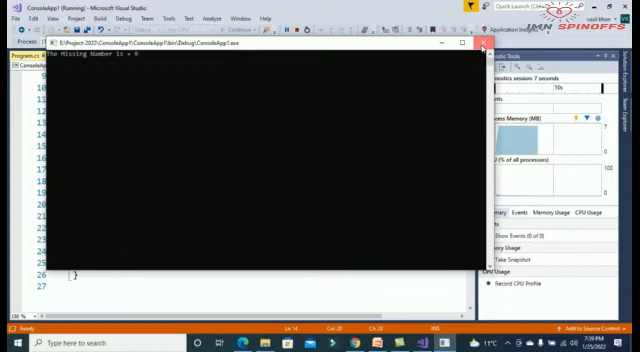
{"action": "left_click", "coordinate": [483, 43]}
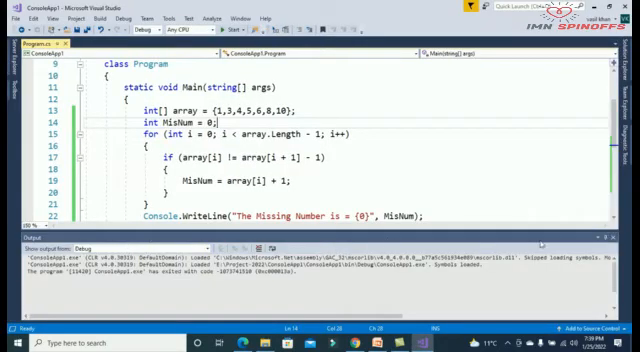
Move the Console.WriteLine statement inside the if block under the MisNum assignment
{"action": "left_click", "coordinate": [613, 238]}
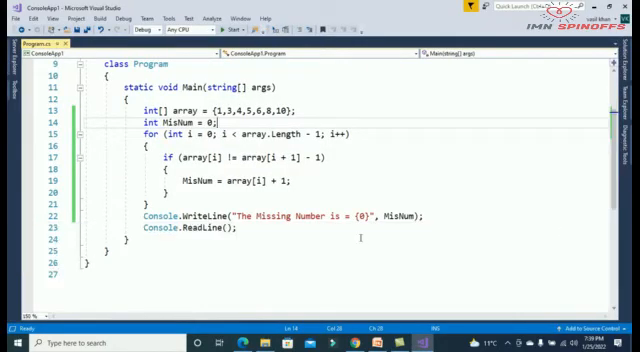
{"action": "left_click", "coordinate": [141, 216]}
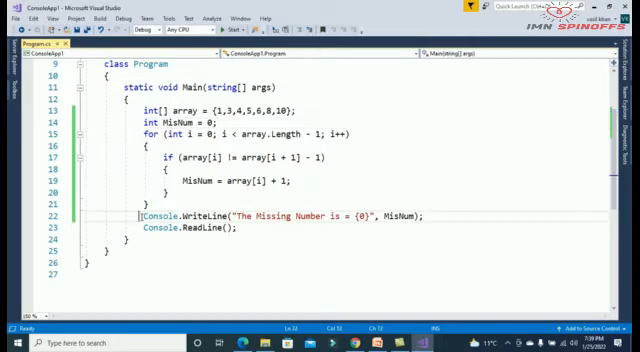
{"action": "key", "text": "shift+End"}
{"action": "key", "text": "ctrl+x"}
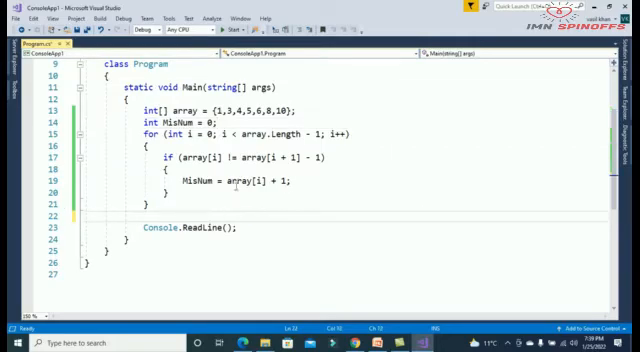
{"action": "left_click", "coordinate": [300, 182]}
{"action": "key", "text": "Return"}
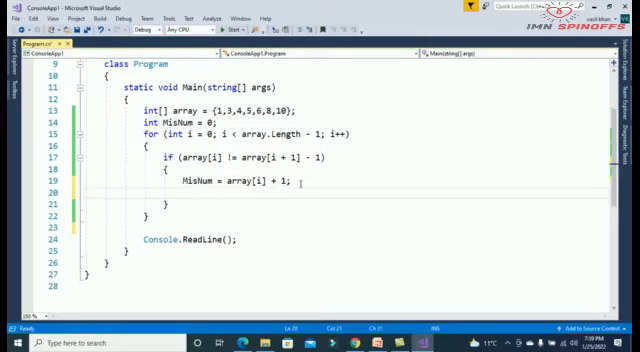
{"action": "key", "text": "ctrl+v"}
{"action": "left_click", "coordinate": [230, 217]}
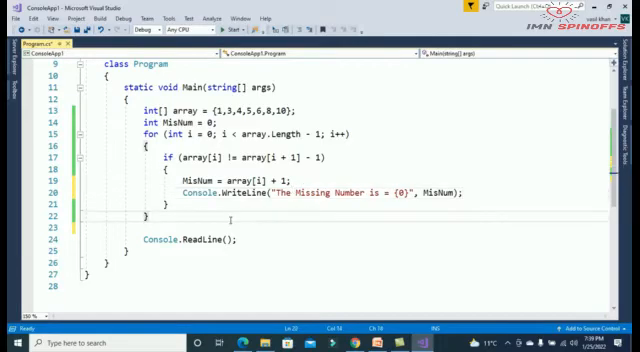
Save and run the program, which now lists 2, 7 and 9 as missing, then close the console
{"action": "key", "text": "ctrl+s"}
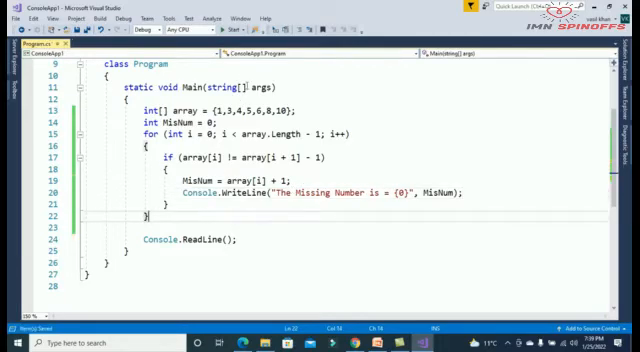
{"action": "left_click", "coordinate": [233, 29]}
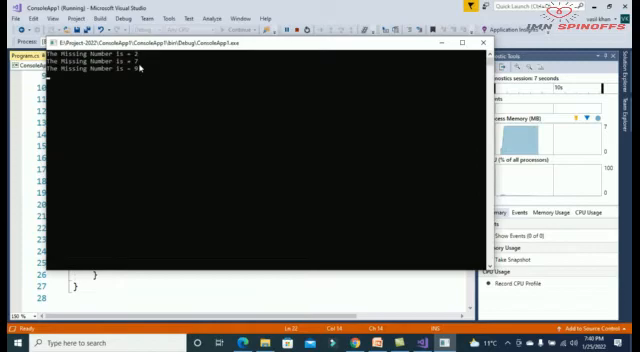
{"action": "left_click", "coordinate": [483, 42]}
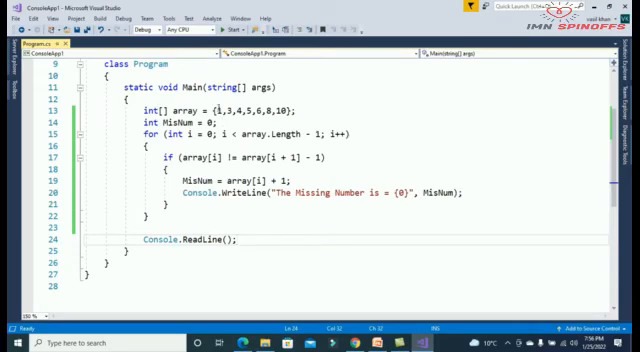
{"action": "left_click", "coordinate": [213, 157]}
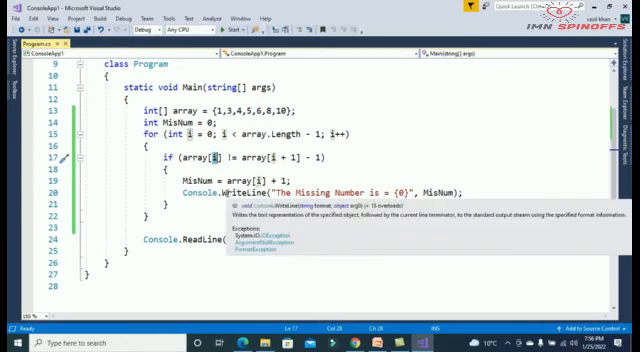
{"action": "left_click", "coordinate": [208, 181]}
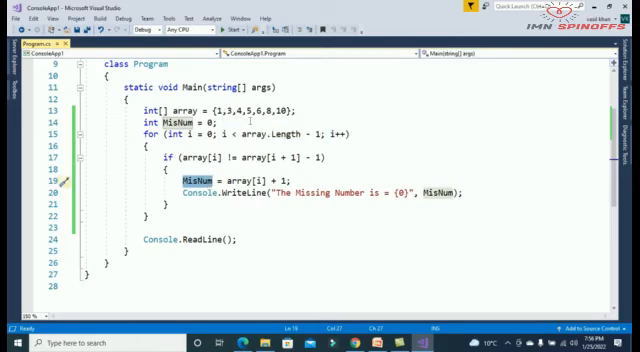
{"action": "left_click", "coordinate": [227, 110]}
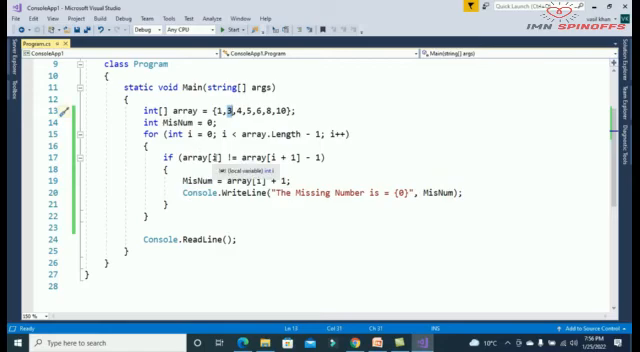
{"action": "left_click", "coordinate": [213, 157]}
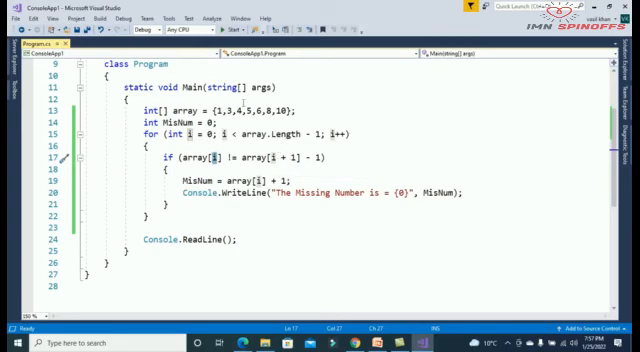
{"action": "left_click", "coordinate": [236, 110]}
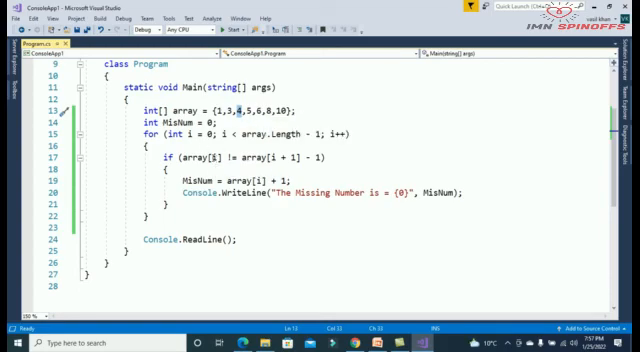
{"action": "left_click", "coordinate": [214, 157]}
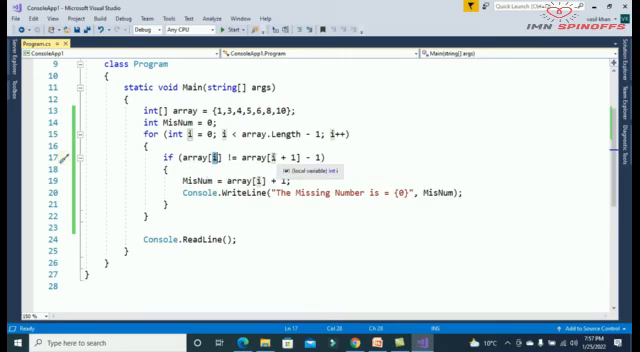
{"action": "left_click", "coordinate": [273, 157]}
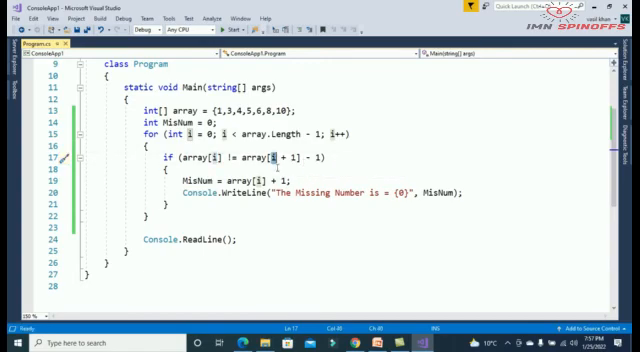